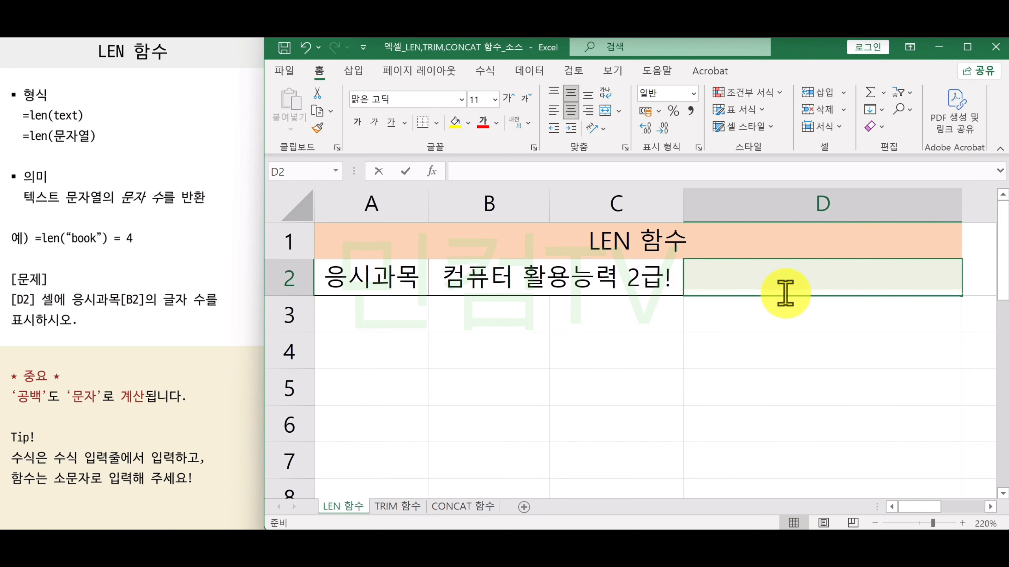
Enter the formula =LEN(B2) in cell D2 to count the characters of the exam subject.
{"action": "type", "text": "="}
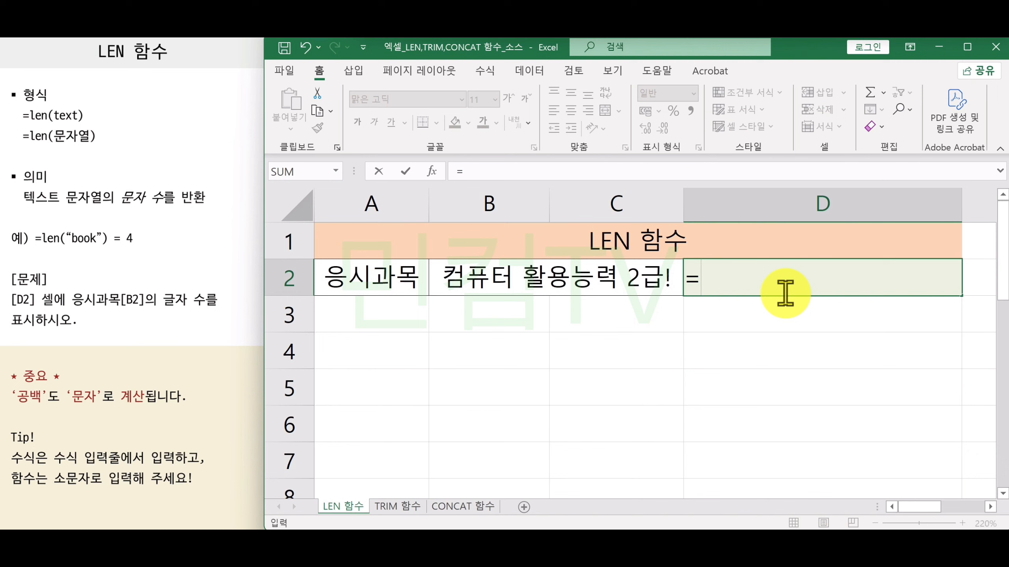
{"action": "type", "text": "LE"}
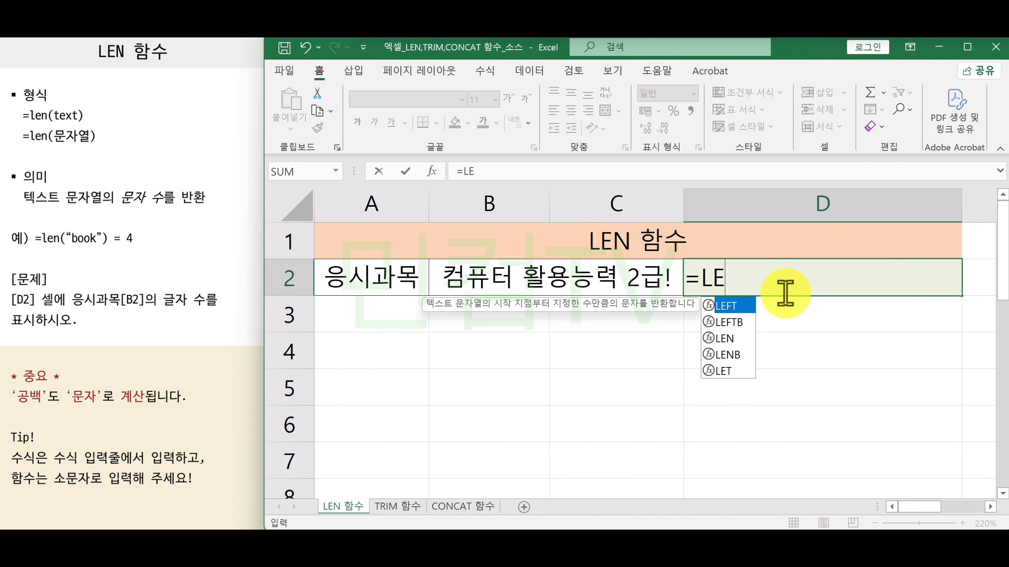
{"action": "key", "text": "Down"}
{"action": "key", "text": "Down"}
{"action": "key", "text": "Tab"}
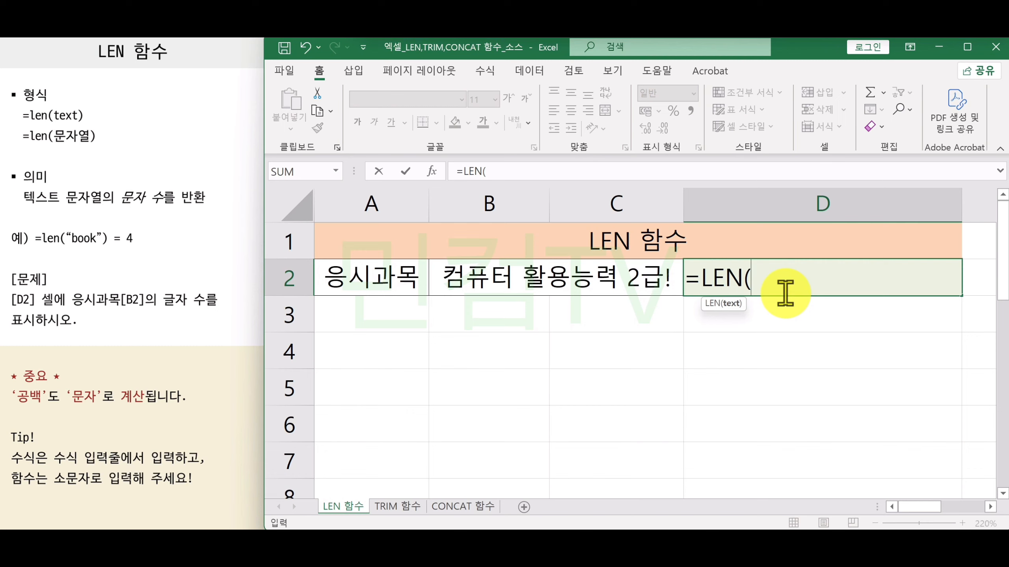
{"action": "left_click", "coordinate": [598, 278]}
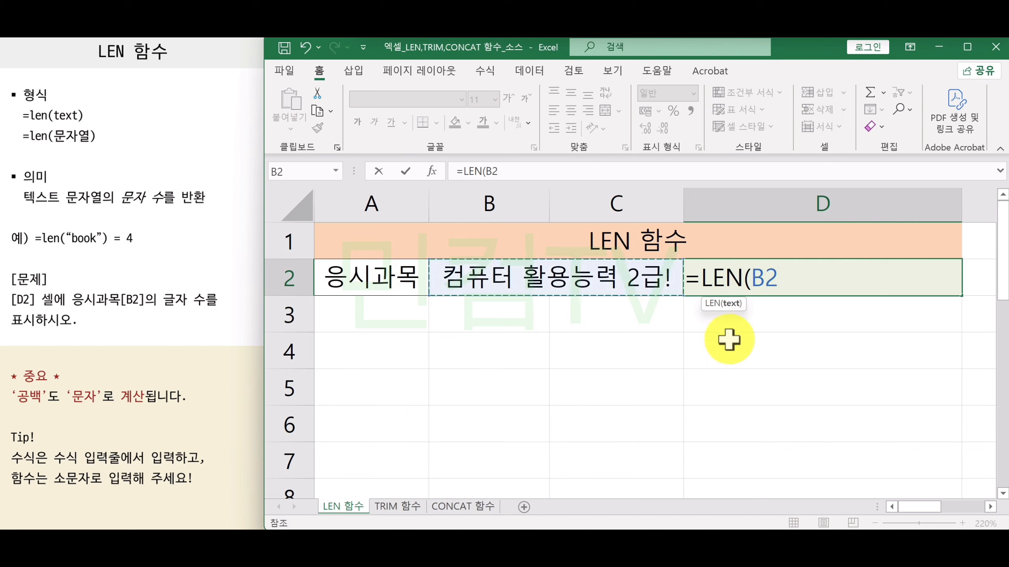
{"action": "type", "text": ")"}
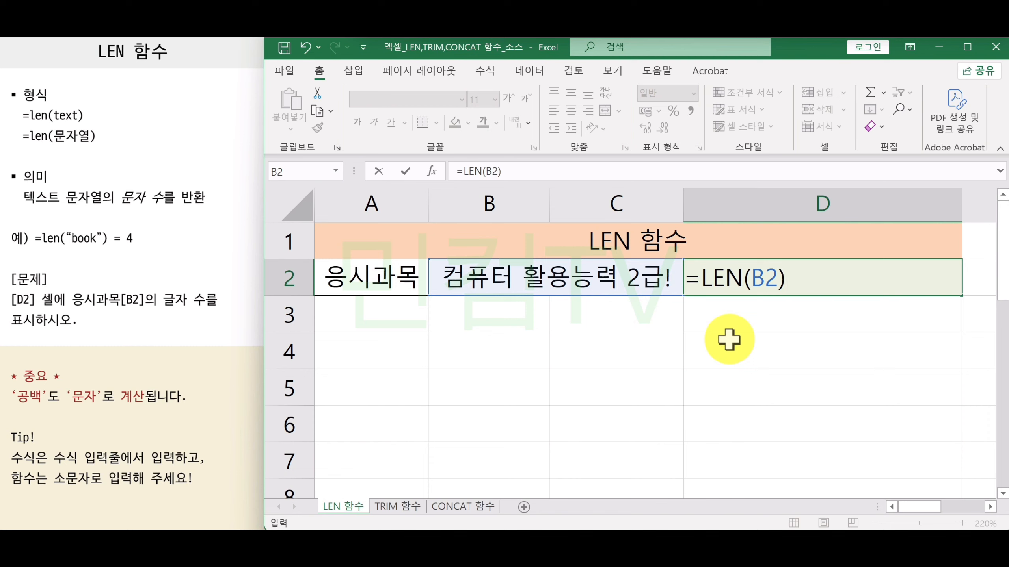
{"action": "key", "text": "Return"}
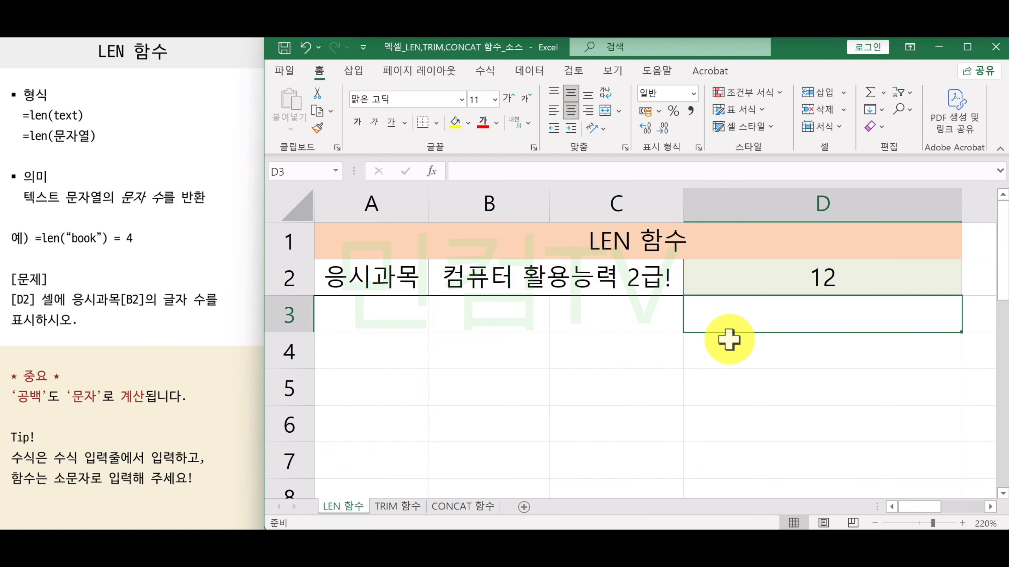
{"action": "left_click", "coordinate": [737, 287]}
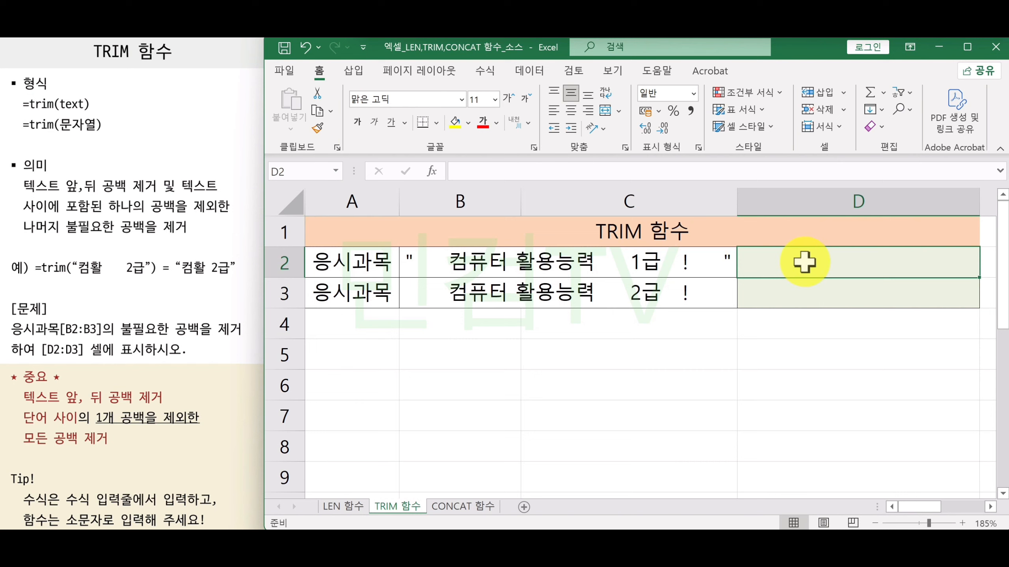
Enter =TRIM(B2) in cell D2 of the TRIM 함수 sheet to remove the unnecessary spaces from the first exam subject.
{"action": "type", "text": "="}
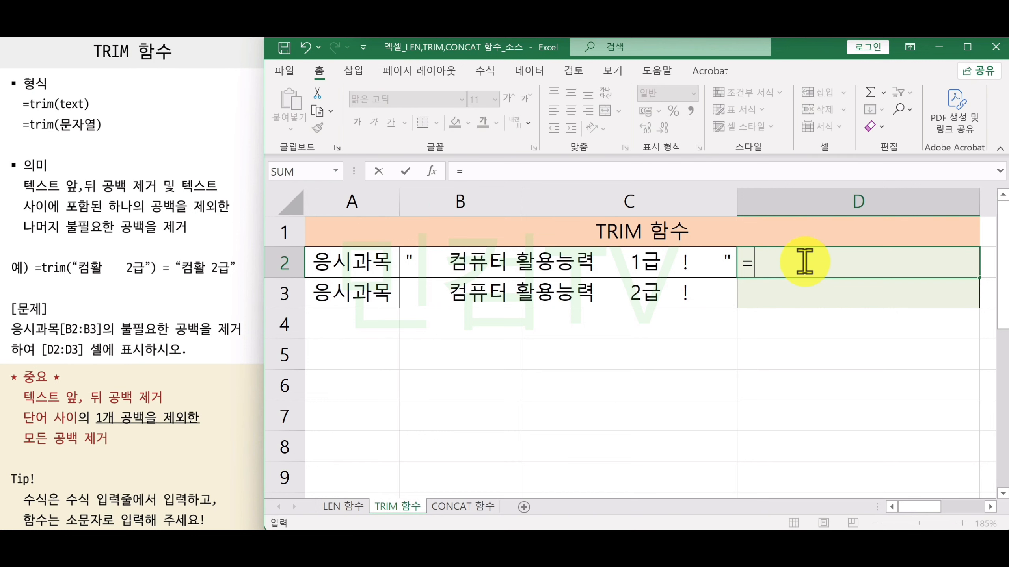
{"action": "type", "text": "R"}
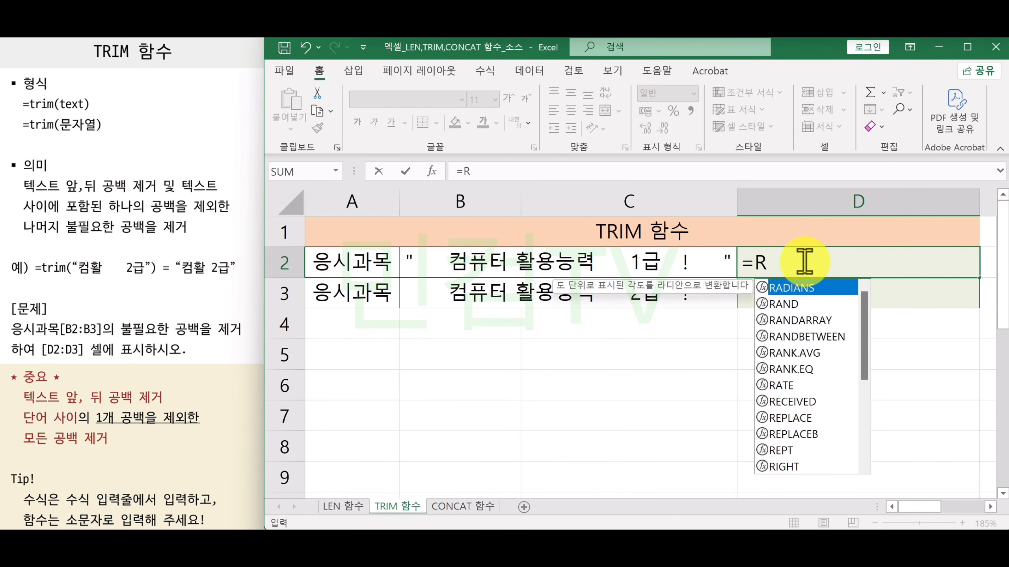
{"action": "key", "text": "BackSpace"}
{"action": "type", "text": "TR"}
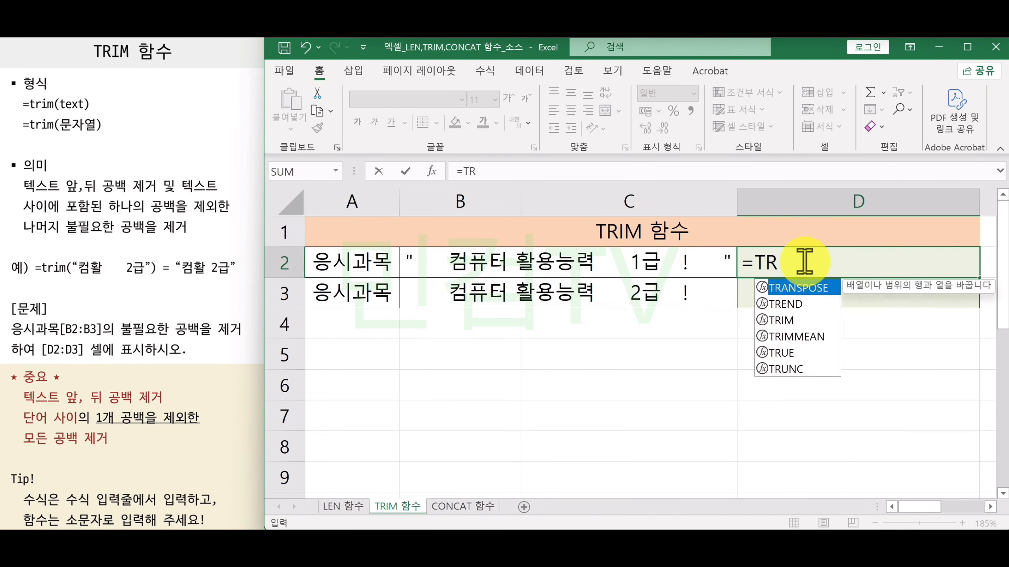
{"action": "key", "text": "Down"}
{"action": "key", "text": "Down"}
{"action": "key", "text": "Tab"}
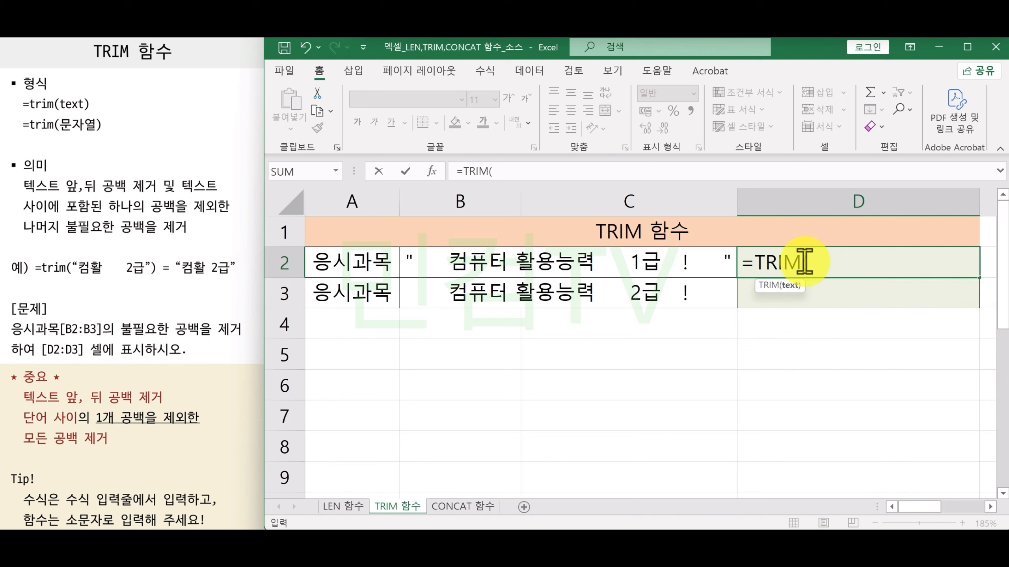
{"action": "left_click", "coordinate": [690, 266]}
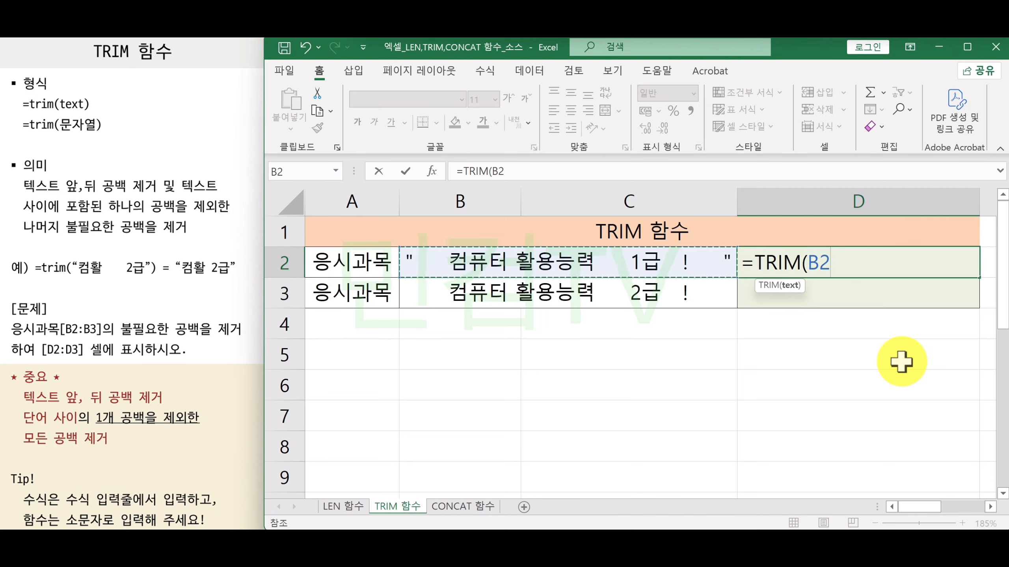
{"action": "type", "text": ")"}
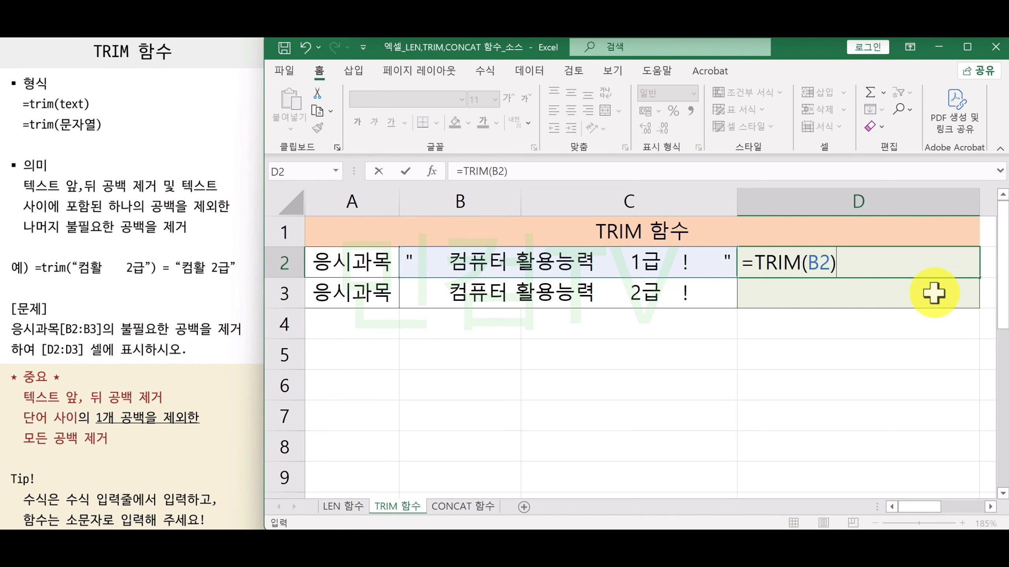
{"action": "key", "text": "Return"}
{"action": "left_click", "coordinate": [901, 264]}
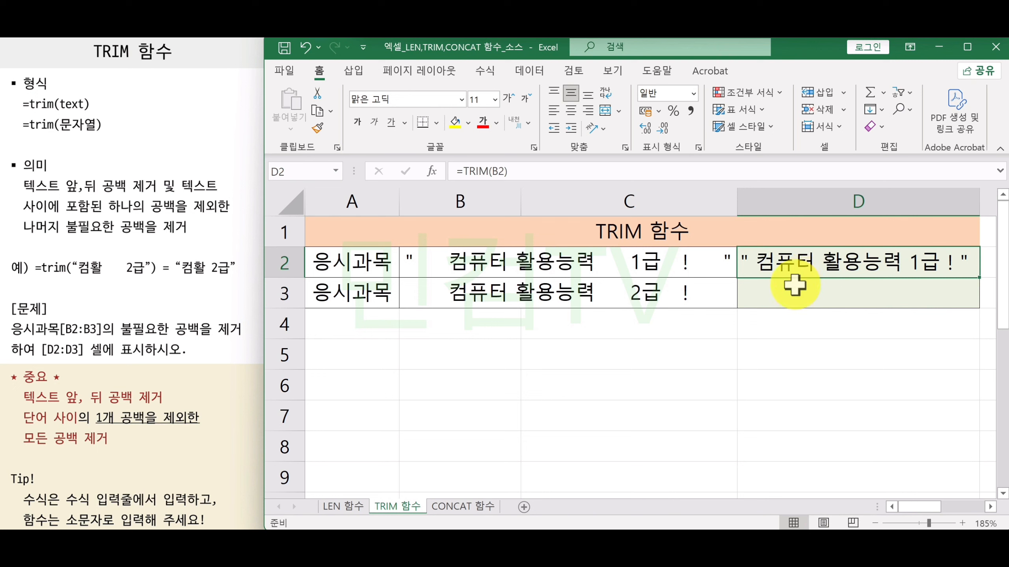
Enter =TRIM(B3) in cell D3 to remove the unnecessary spaces from the second exam subject.
{"action": "left_click", "coordinate": [791, 286]}
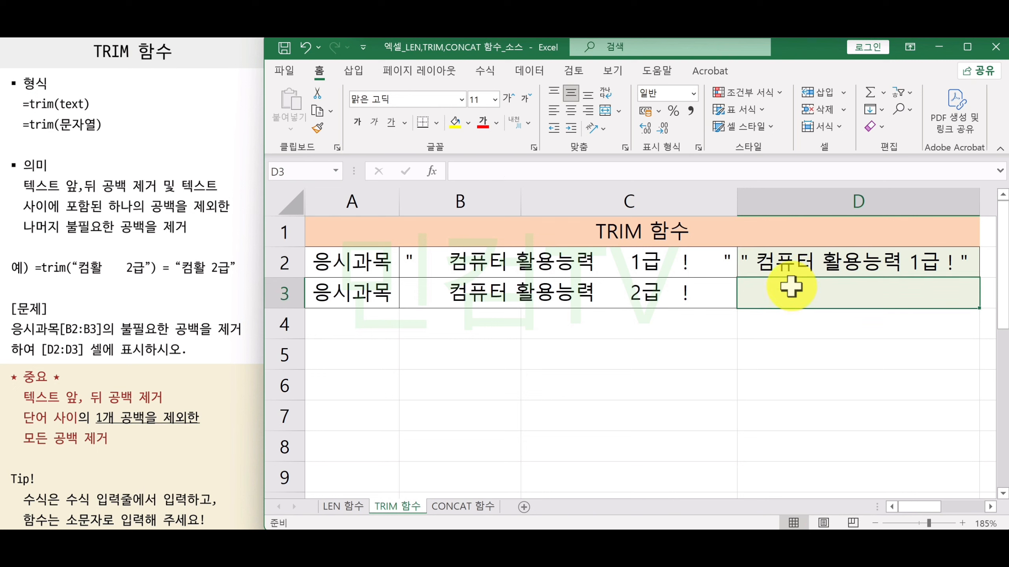
{"action": "type", "text": "="}
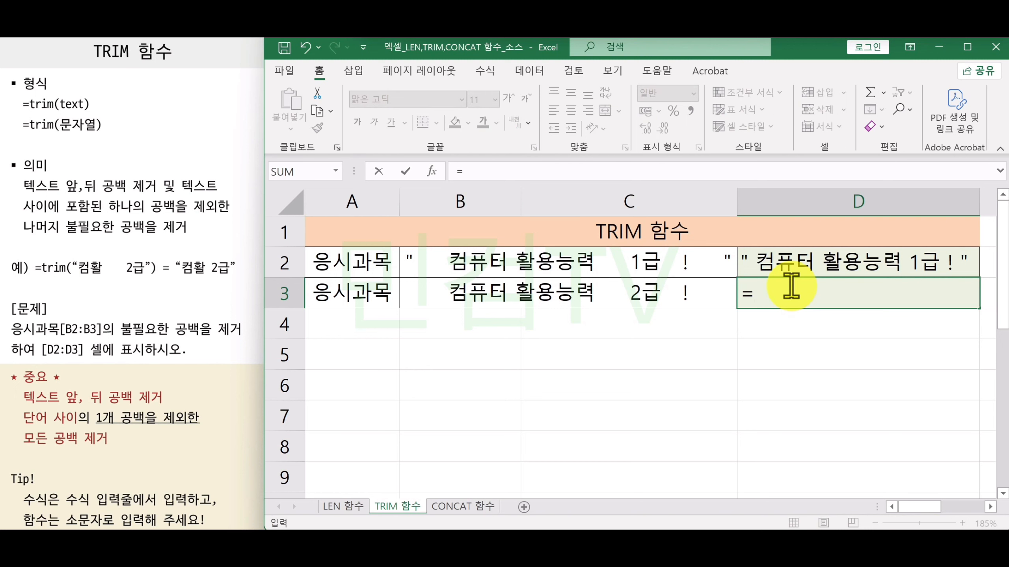
{"action": "type", "text": "TR"}
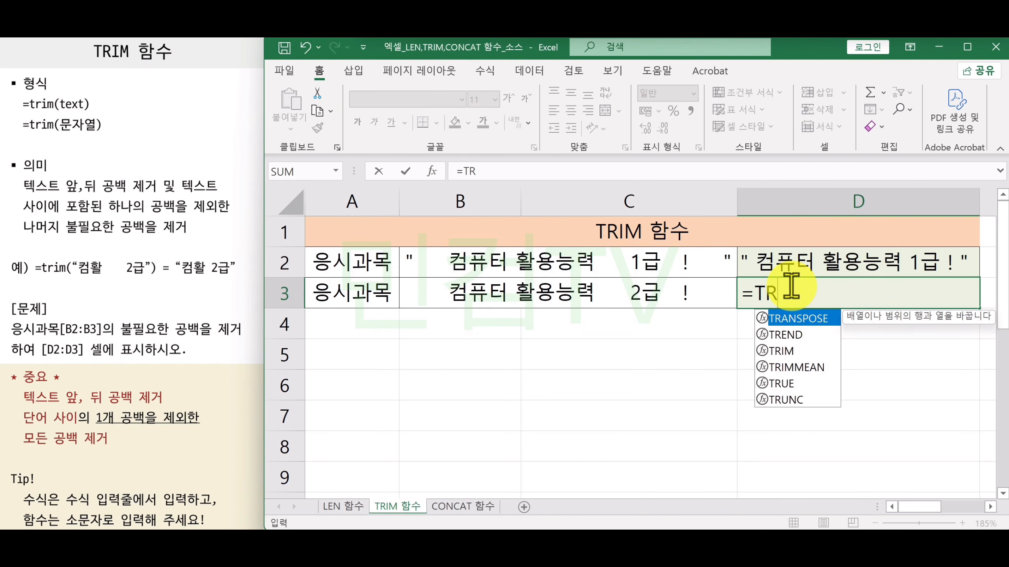
{"action": "key", "text": "Down"}
{"action": "key", "text": "Down"}
{"action": "key", "text": "Tab"}
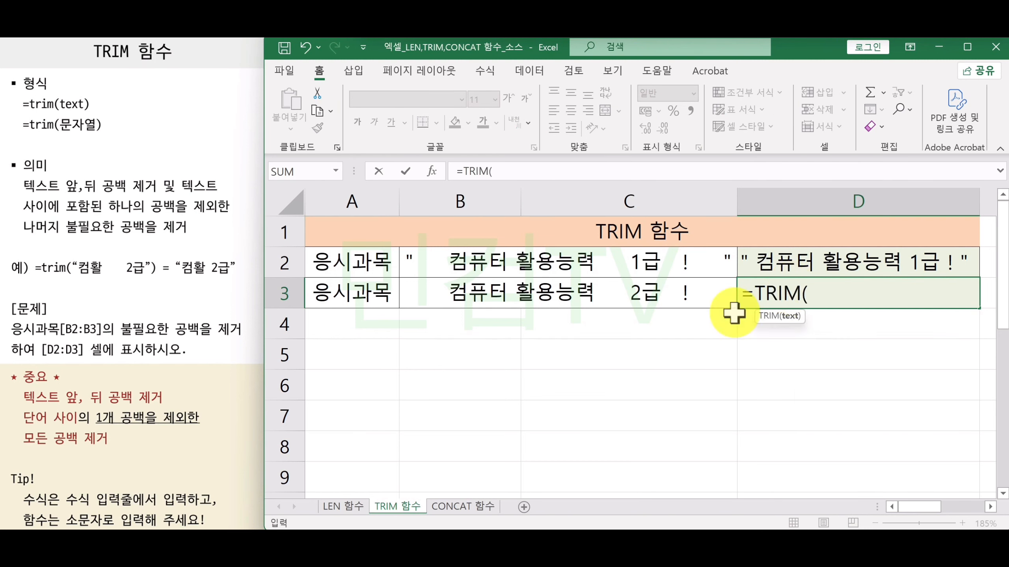
{"action": "left_click", "coordinate": [642, 302]}
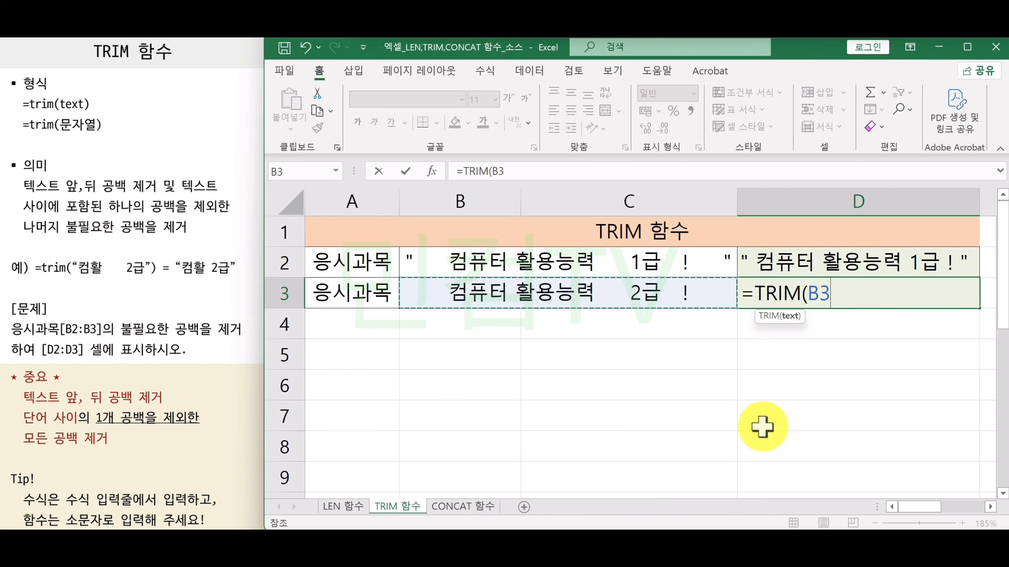
{"action": "type", "text": ")"}
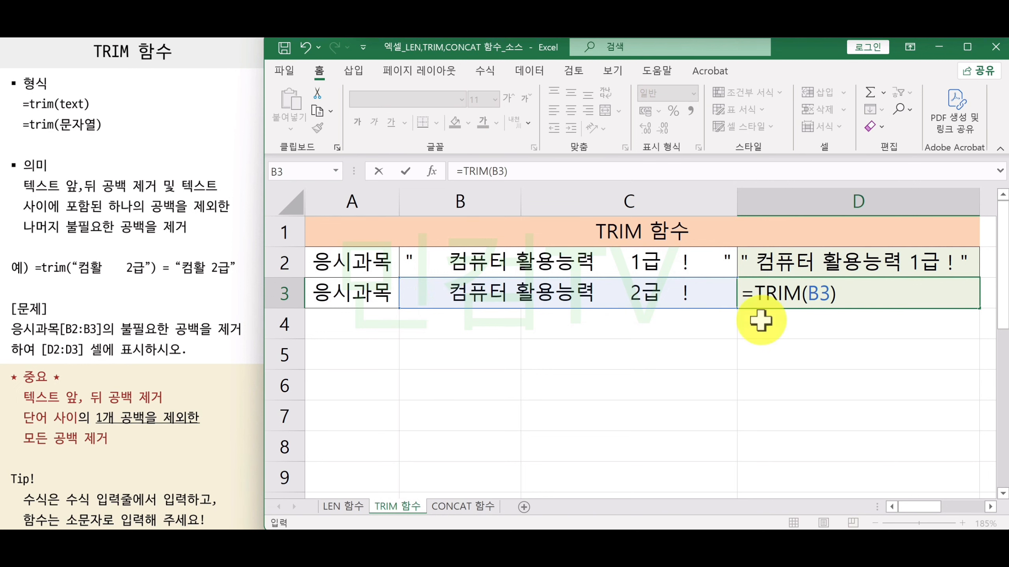
{"action": "key", "text": "Return"}
{"action": "left_click", "coordinate": [876, 304]}
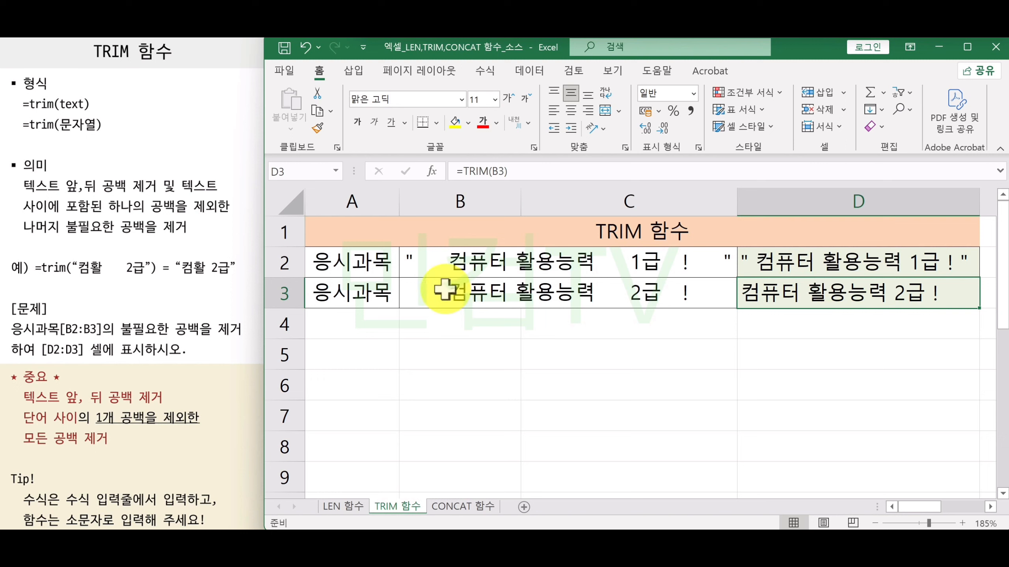
Examine the leading and trailing spaces of the text in cell B3 and compare them with the trimmed text in D3.
{"action": "double_click", "coordinate": [428, 292]}
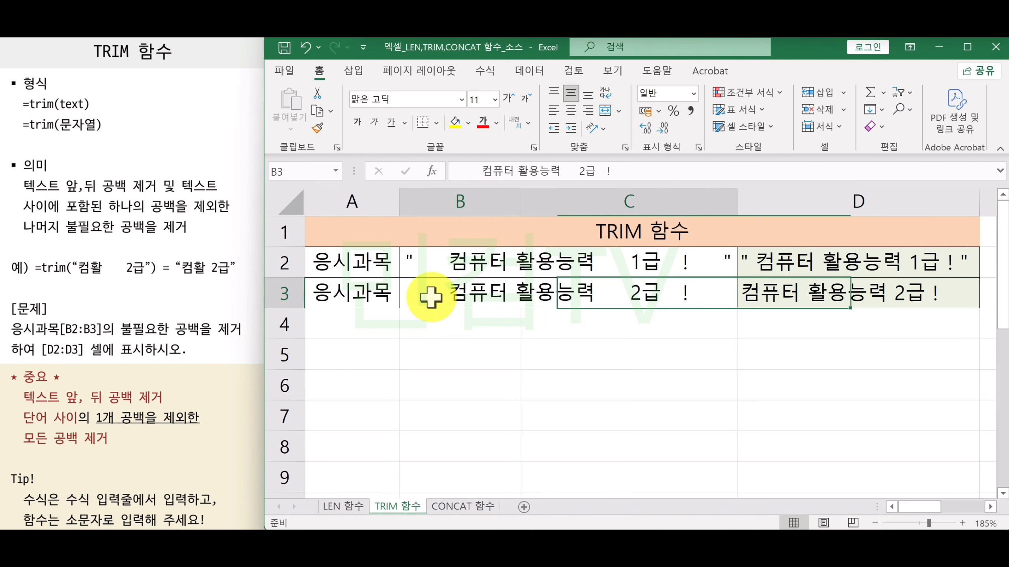
{"action": "left_click_drag", "start_coordinate": [474, 294], "coordinate": [399, 294]}
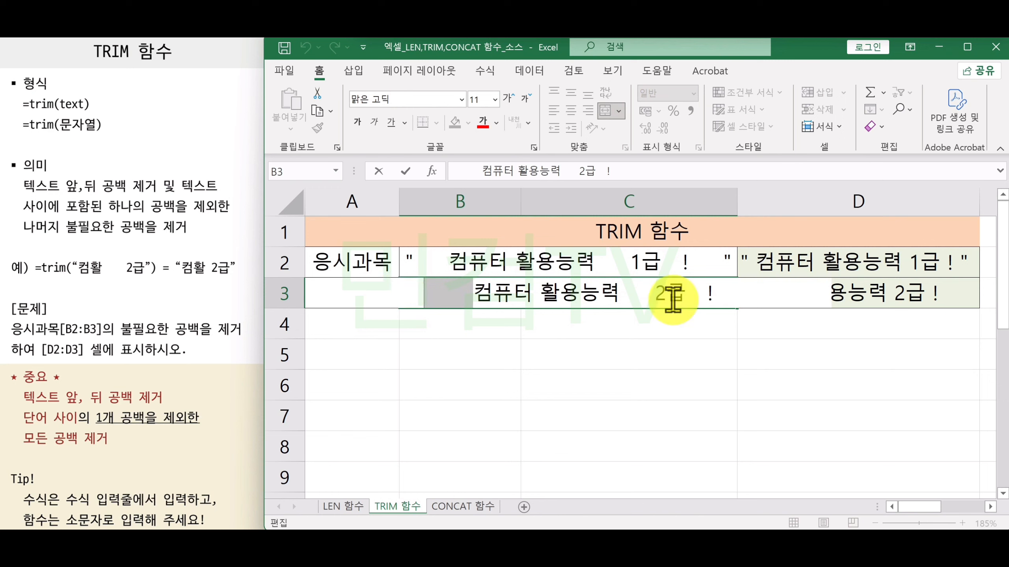
{"action": "left_click_drag", "start_coordinate": [711, 294], "coordinate": [743, 327]}
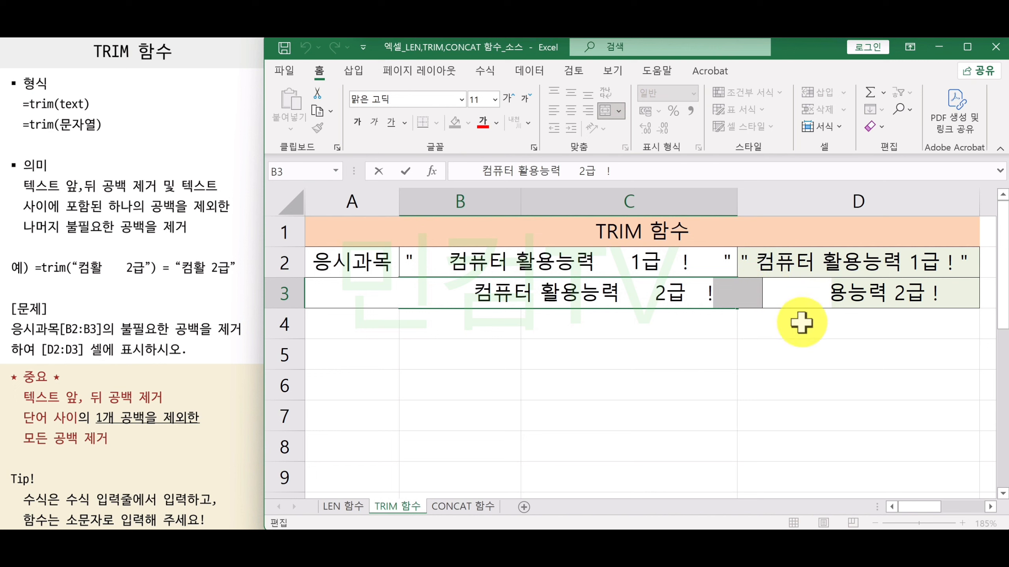
{"action": "key", "text": "Return"}
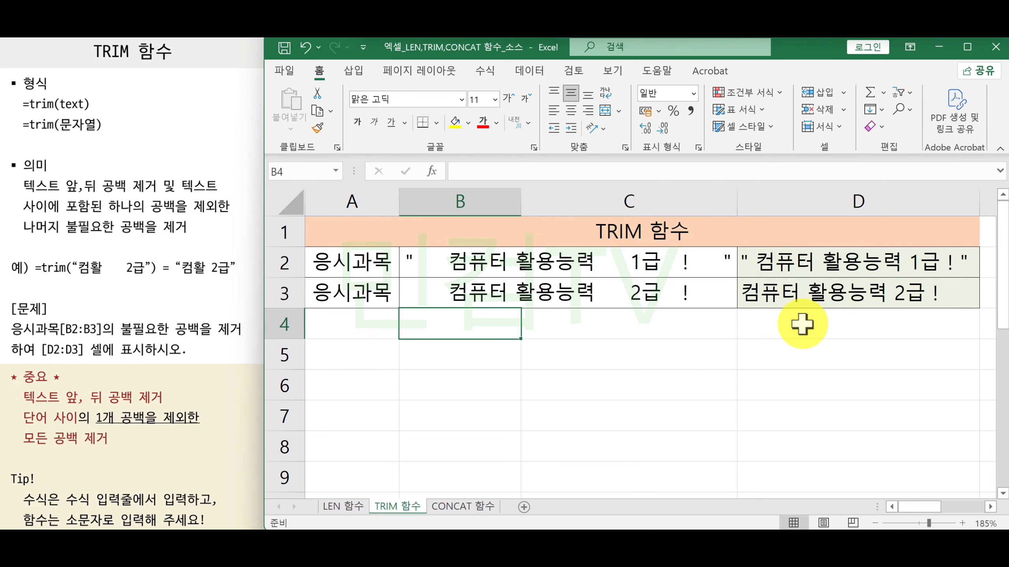
{"action": "left_click", "coordinate": [819, 304]}
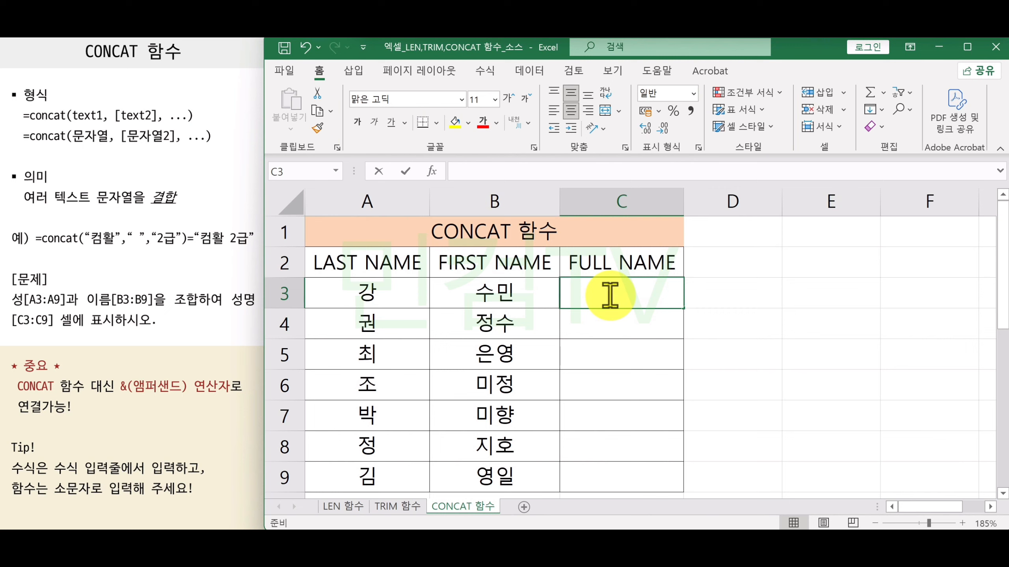
Enter the formula =CONCAT(A3,B3) in cell C3 of the CONCAT 함수 sheet to join the last name and first name.
{"action": "type", "text": "=C"}
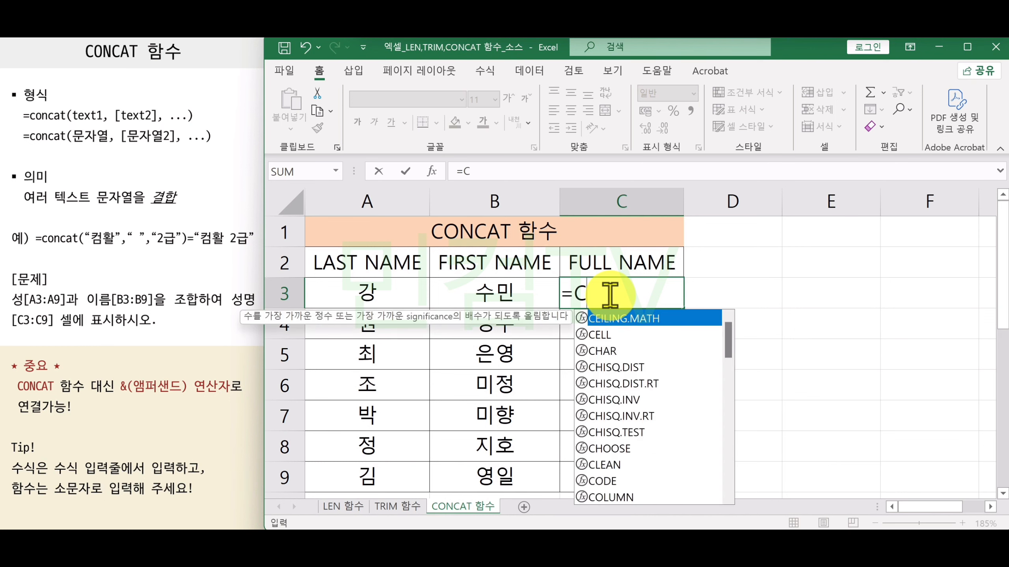
{"action": "type", "text": "ON"}
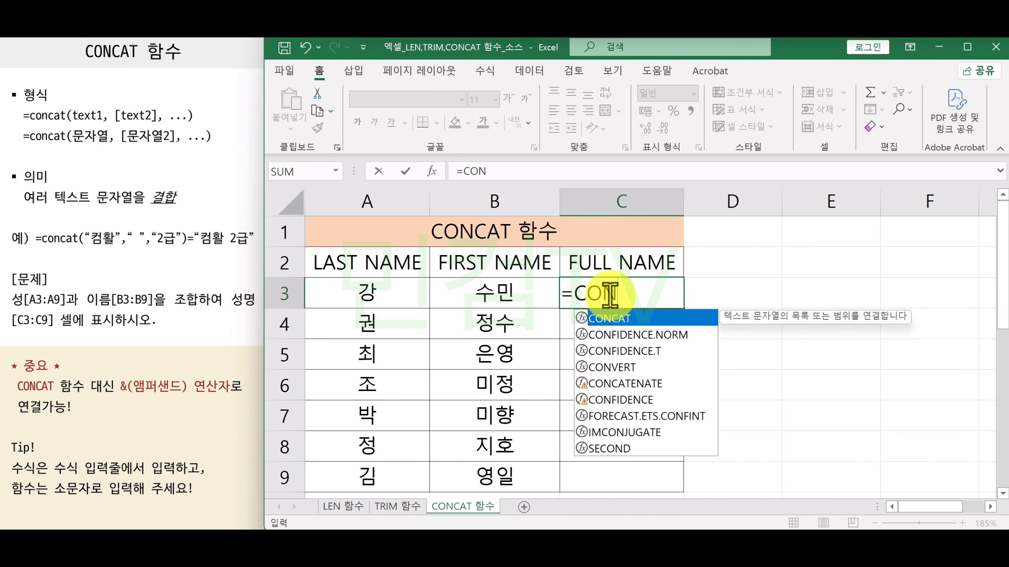
{"action": "key", "text": "Down"}
{"action": "key", "text": "Down"}
{"action": "key", "text": "Down"}
{"action": "key", "text": "Down"}
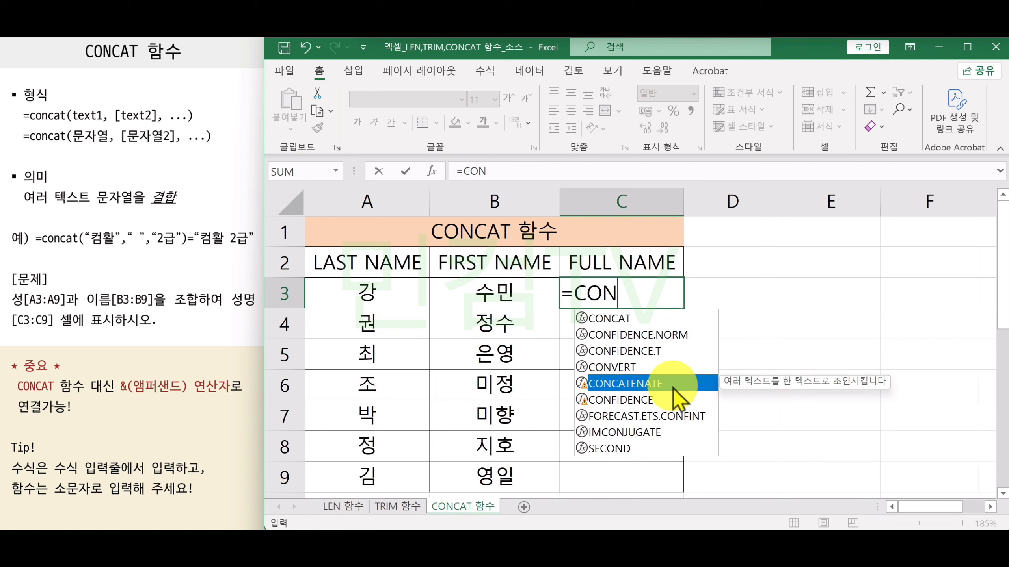
{"action": "key", "text": "Up"}
{"action": "key", "text": "Up"}
{"action": "key", "text": "Up"}
{"action": "key", "text": "Up"}
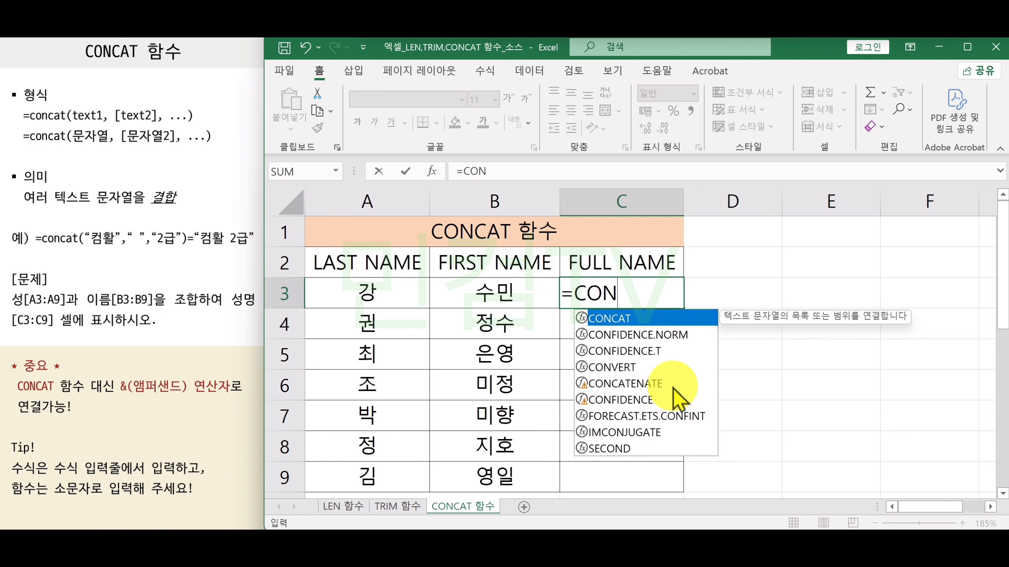
{"action": "key", "text": "Tab"}
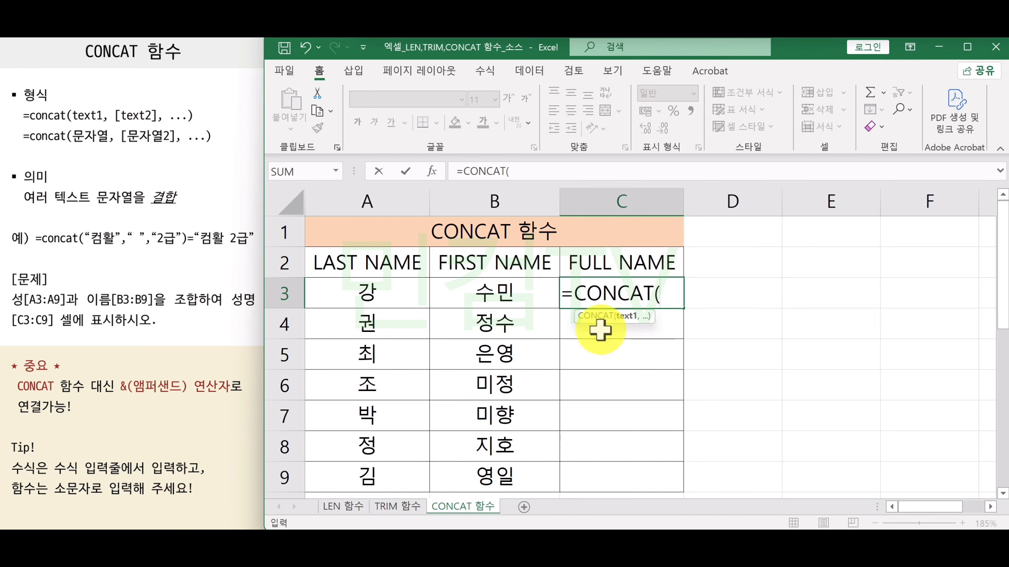
{"action": "left_click", "coordinate": [403, 291]}
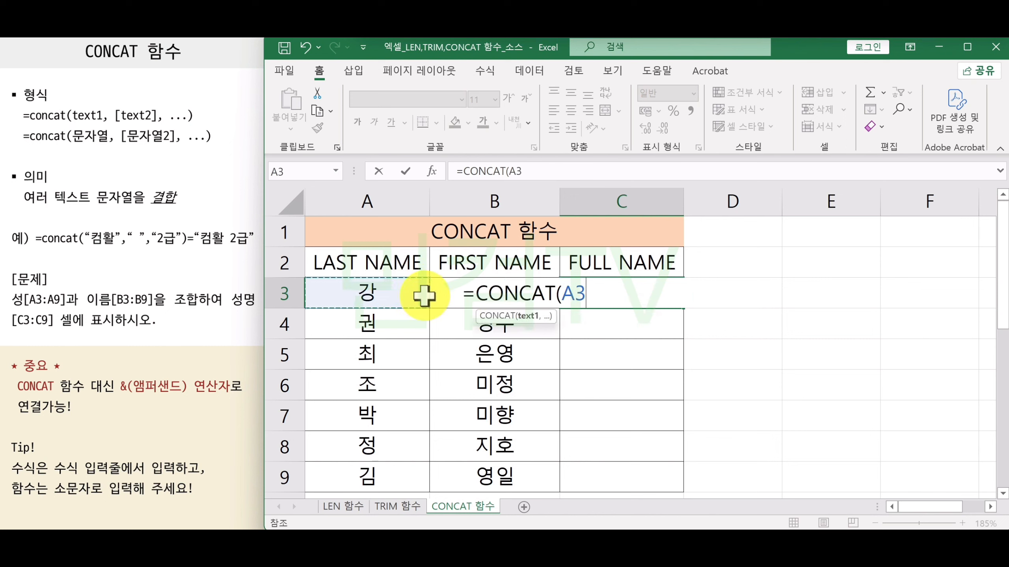
{"action": "type", "text": ","}
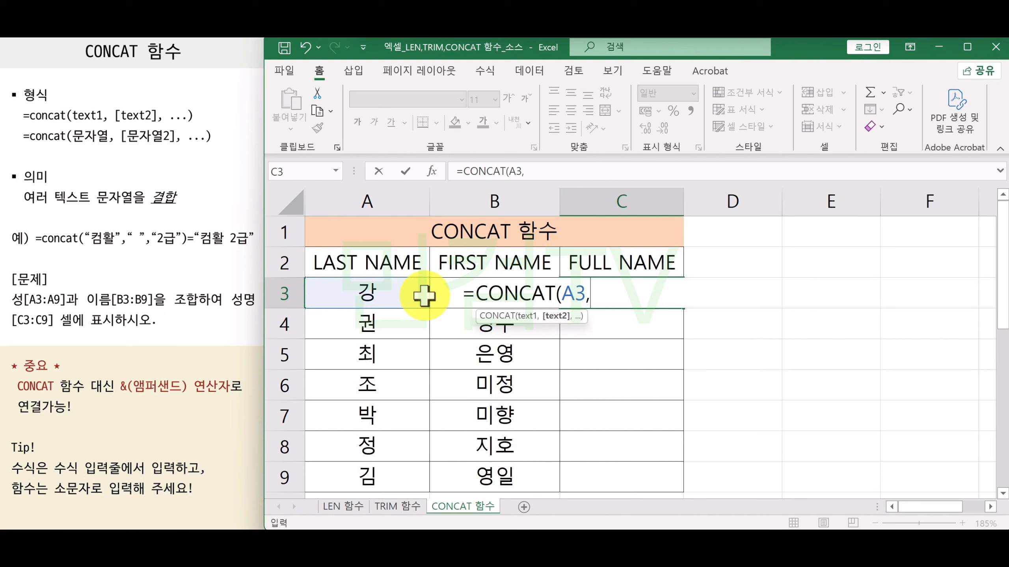
{"action": "left_click", "coordinate": [453, 295]}
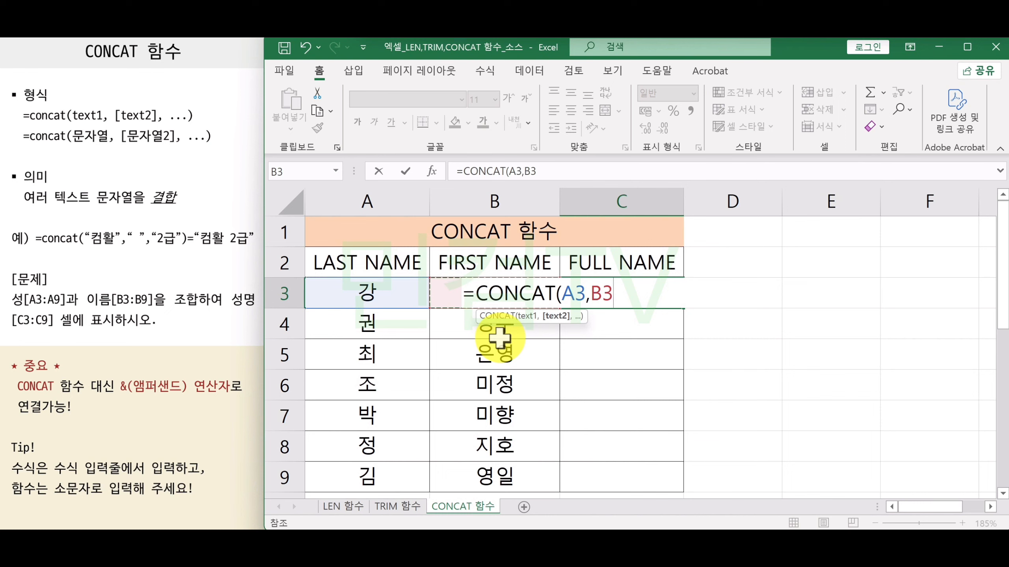
{"action": "type", "text": ")"}
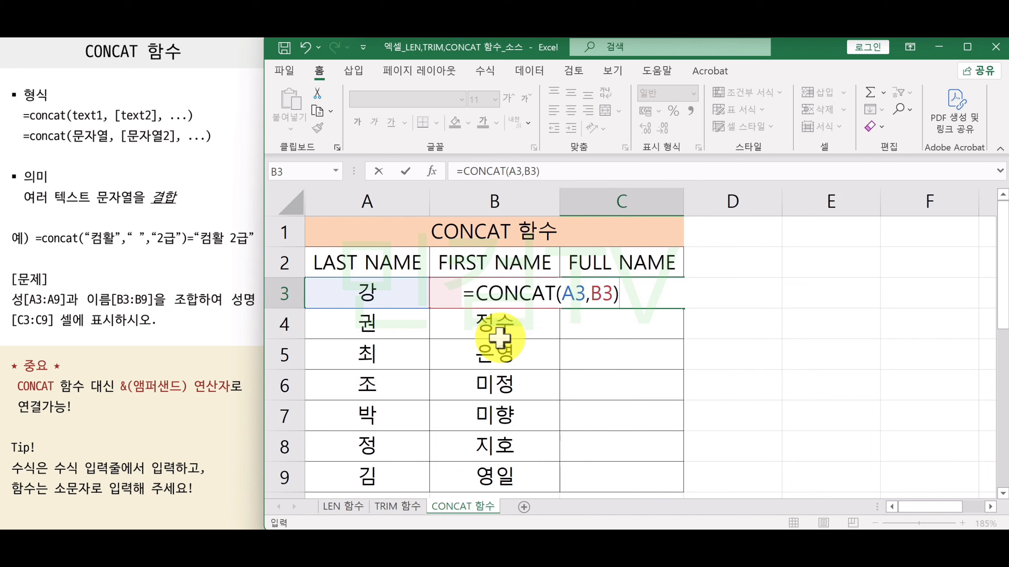
{"action": "key", "text": "Return"}
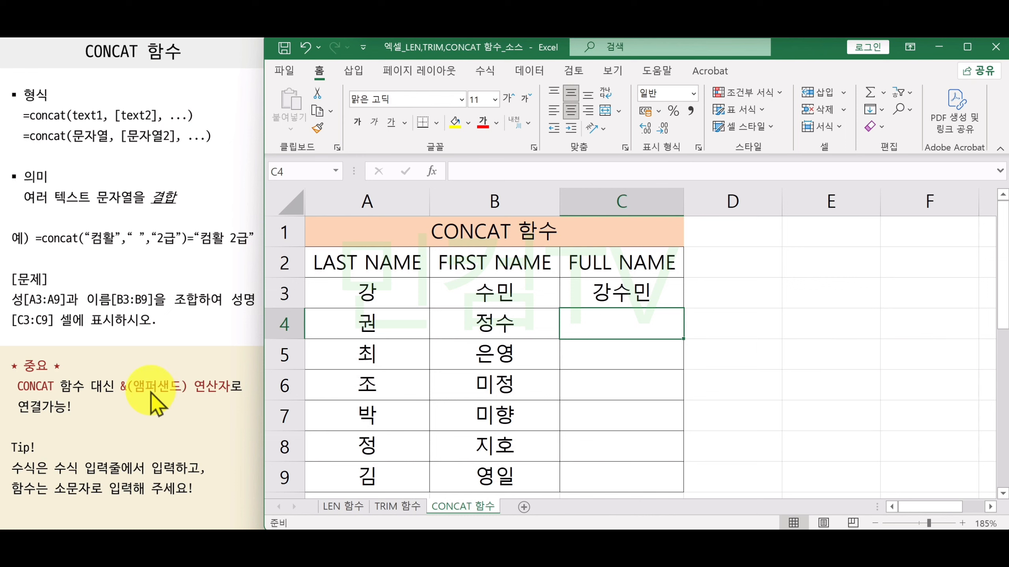
Enter the formula =A3&B3 in cell D3 to join the same last and first name with the ampersand operator.
{"action": "left_click", "coordinate": [713, 294]}
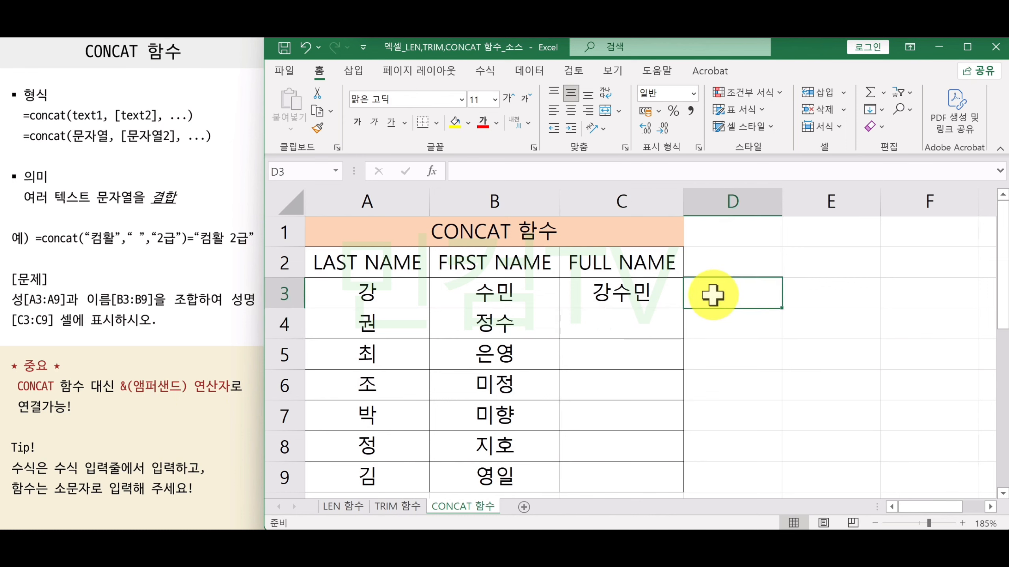
{"action": "type", "text": "="}
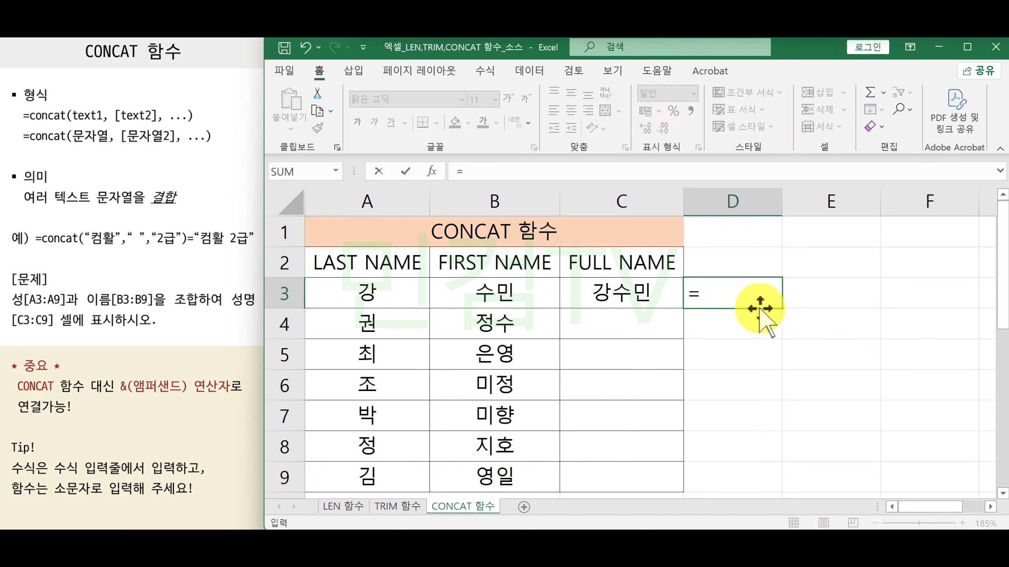
{"action": "left_click", "coordinate": [409, 297]}
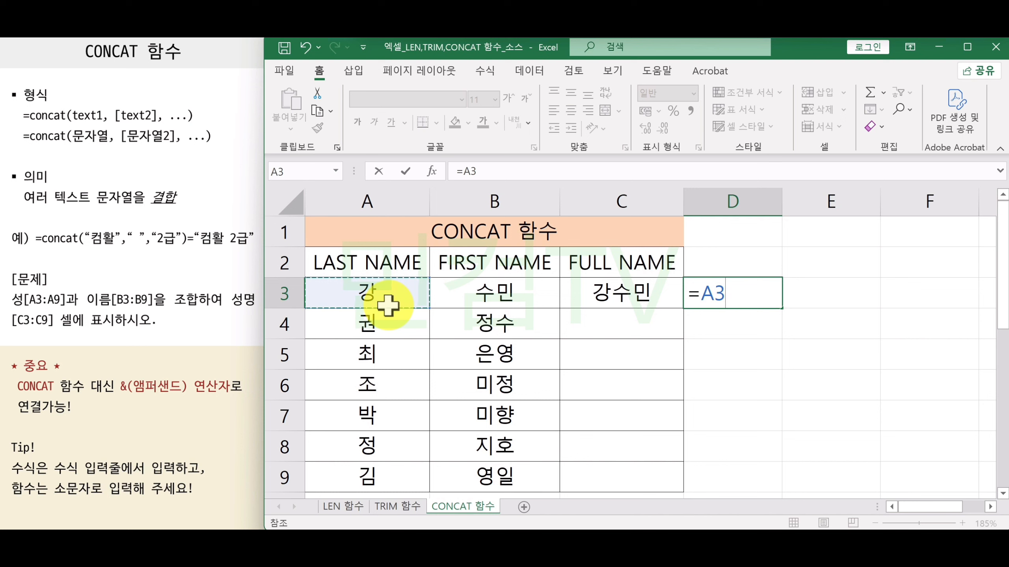
{"action": "type", "text": "&"}
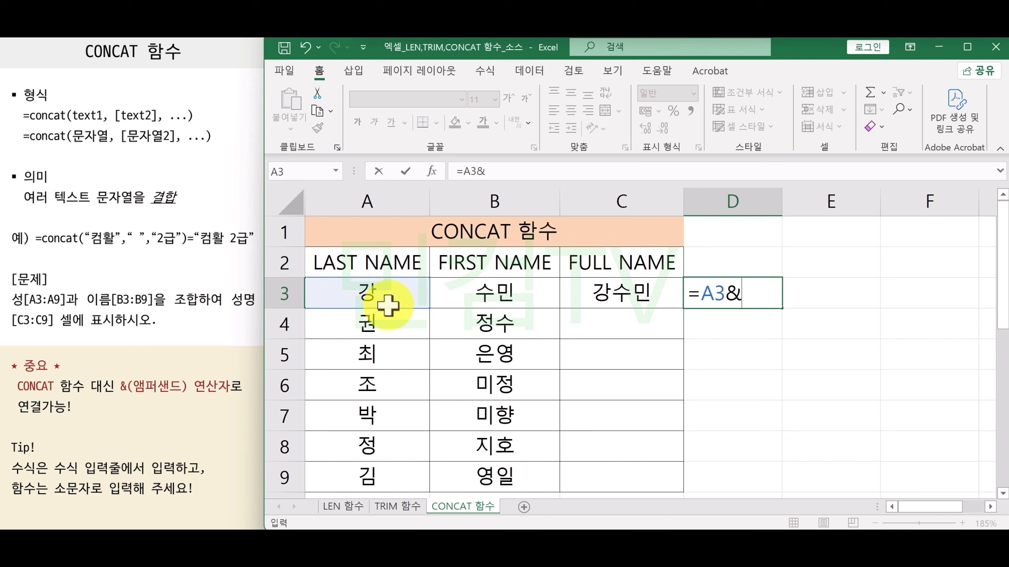
{"action": "left_click", "coordinate": [511, 293]}
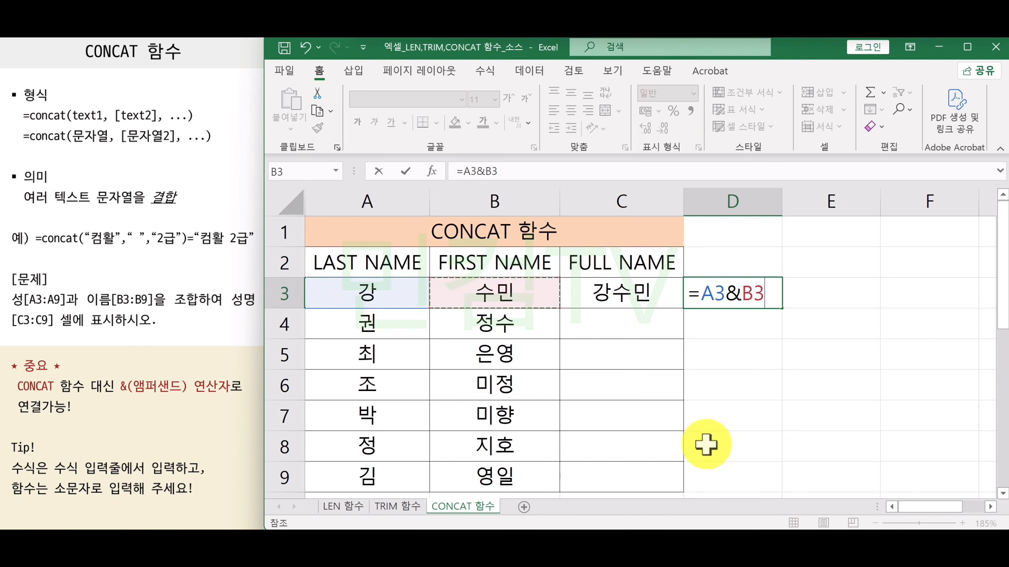
{"action": "key", "text": "Return"}
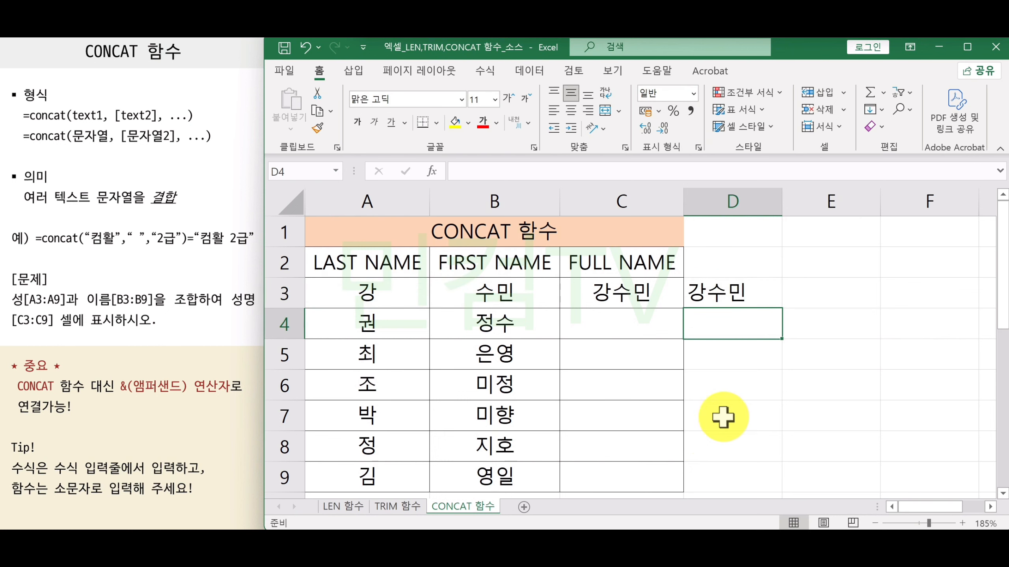
Delete the ampersand formula from cell D3.
{"action": "left_click", "coordinate": [752, 293]}
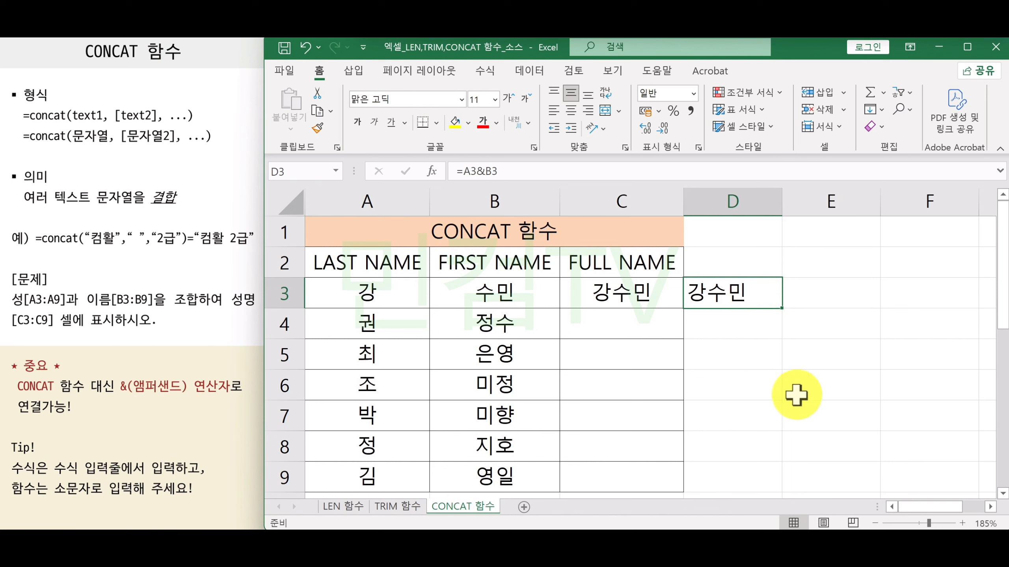
{"action": "key", "text": "Delete"}
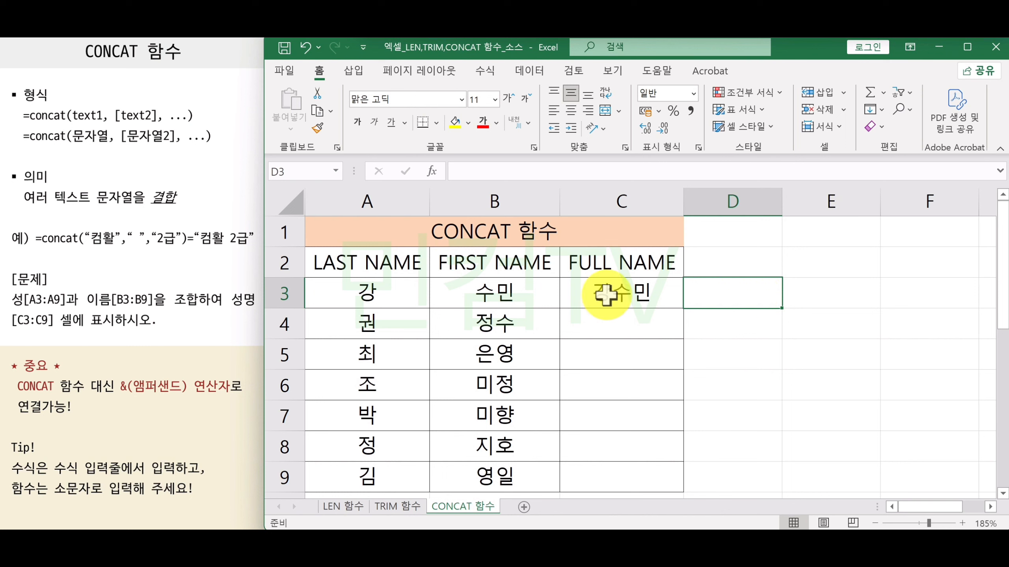
Fill the CONCAT formula from cell C3 down through C9 to complete the FULL NAME column.
{"action": "left_click", "coordinate": [589, 292]}
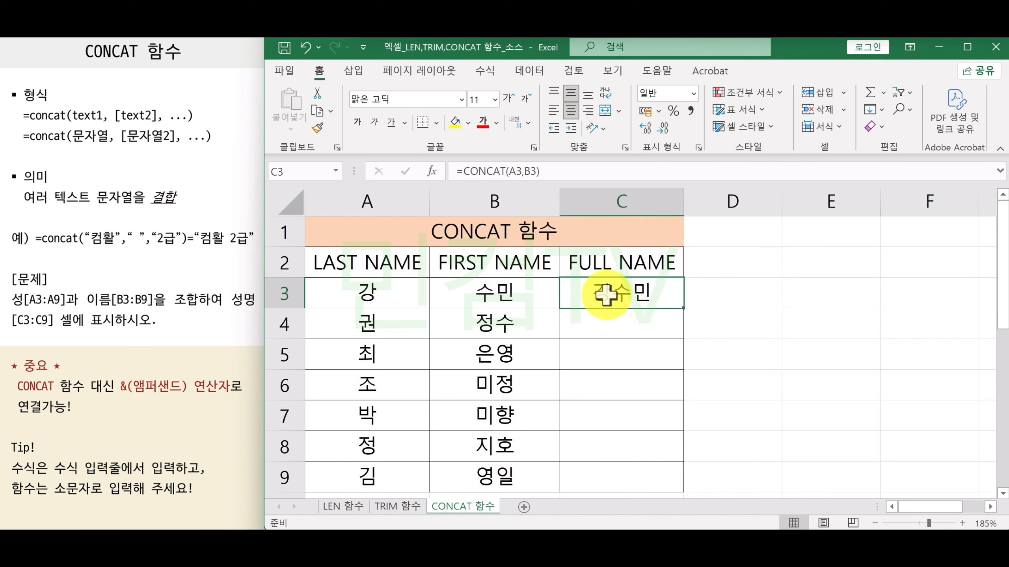
{"action": "double_click", "coordinate": [683, 309]}
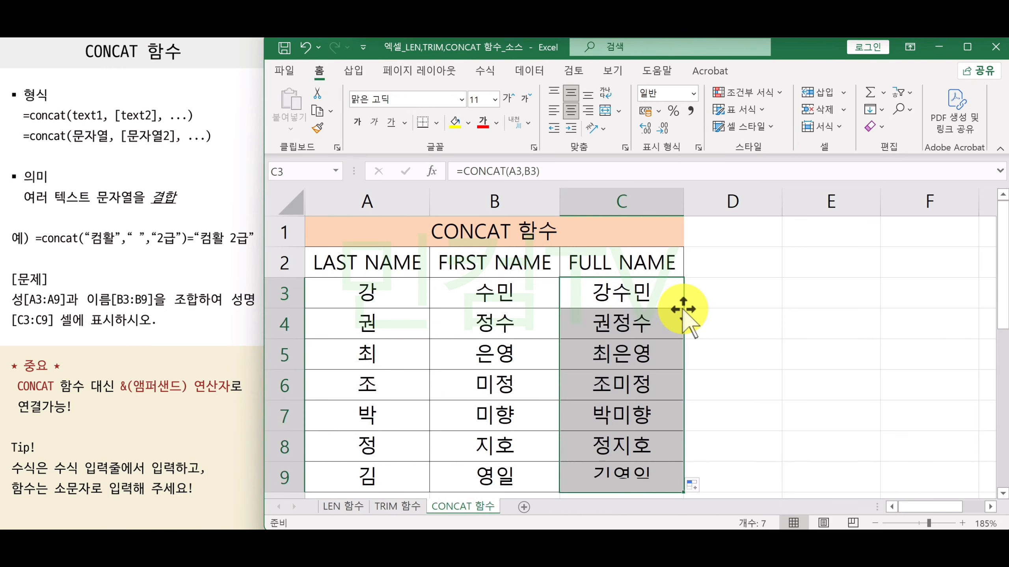
{"action": "left_click", "coordinate": [671, 479]}
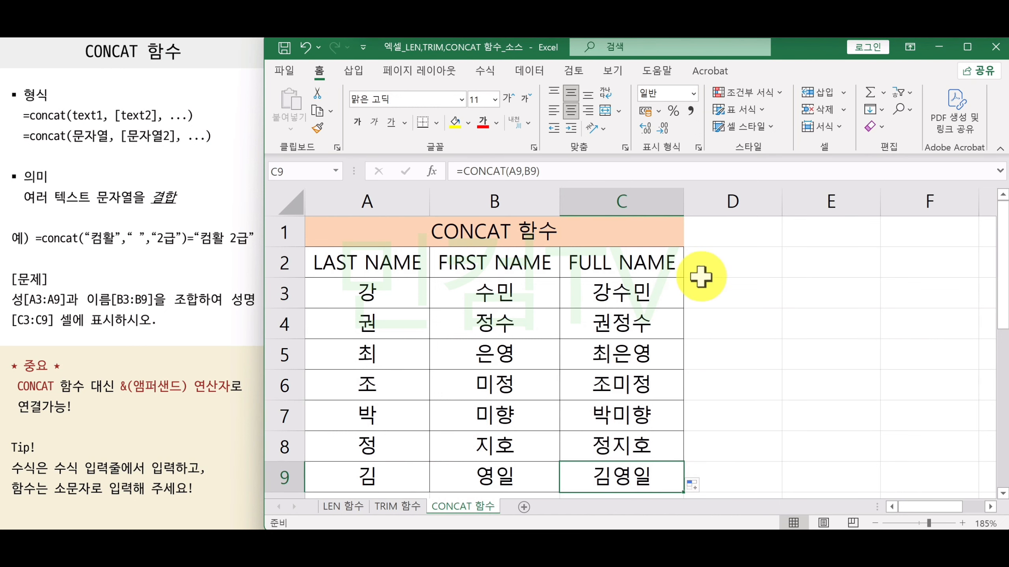
{"action": "left_click", "coordinate": [703, 289]}
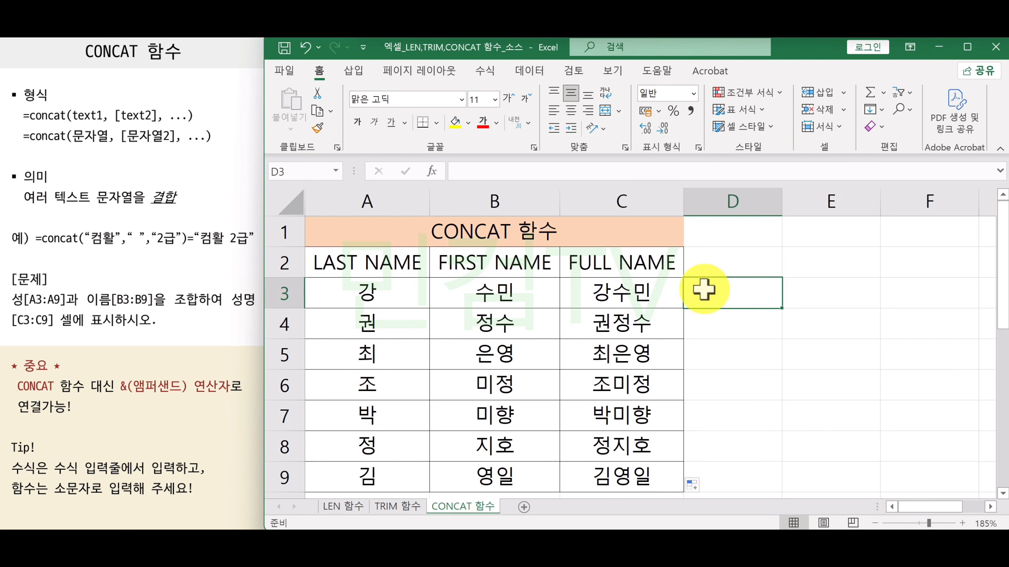